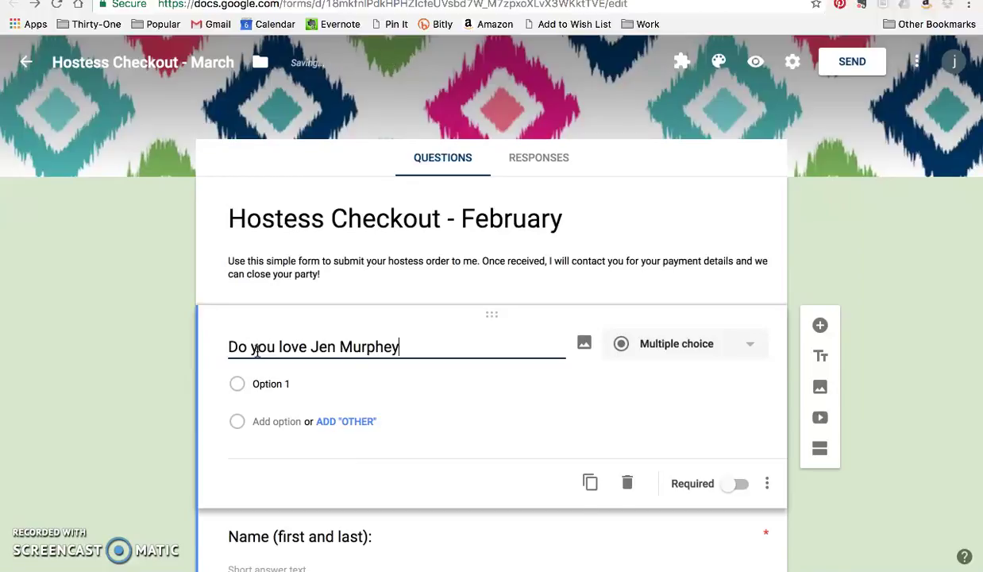
Step: Give the multiple-choice question the answer options "Of course I do" and "Not sure"
left_click(276, 414)
type("Of course I do")
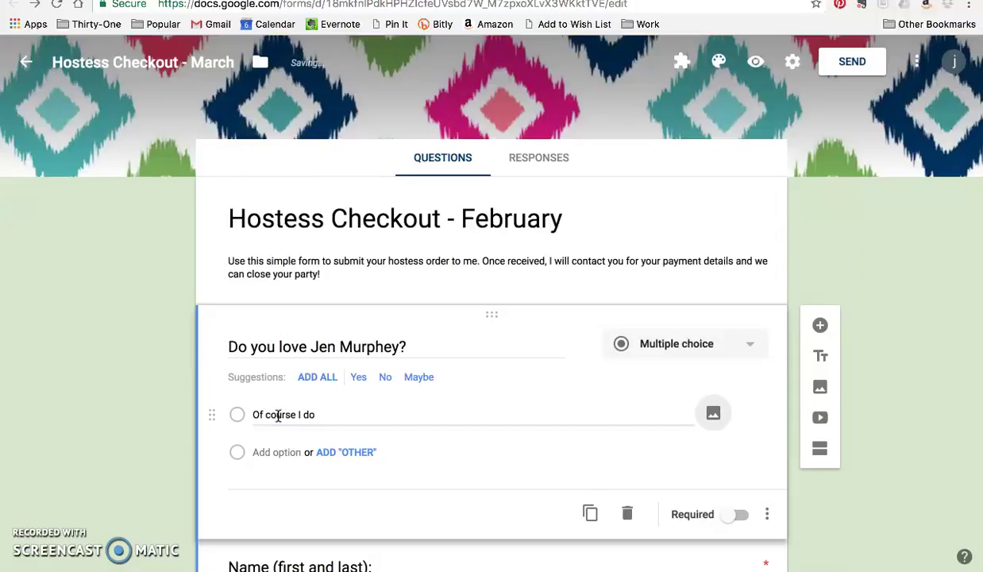
left_click(277, 453)
type("Not sure")
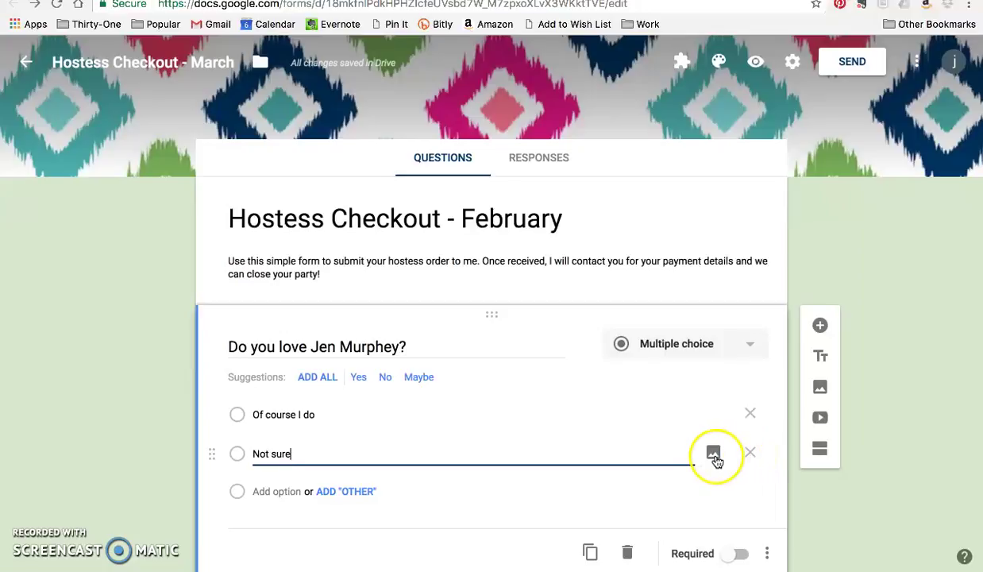
Step: View the multiple-choice question's extra settings for description, answer-based sections and option shuffling
scroll(539, 475, "down", 2)
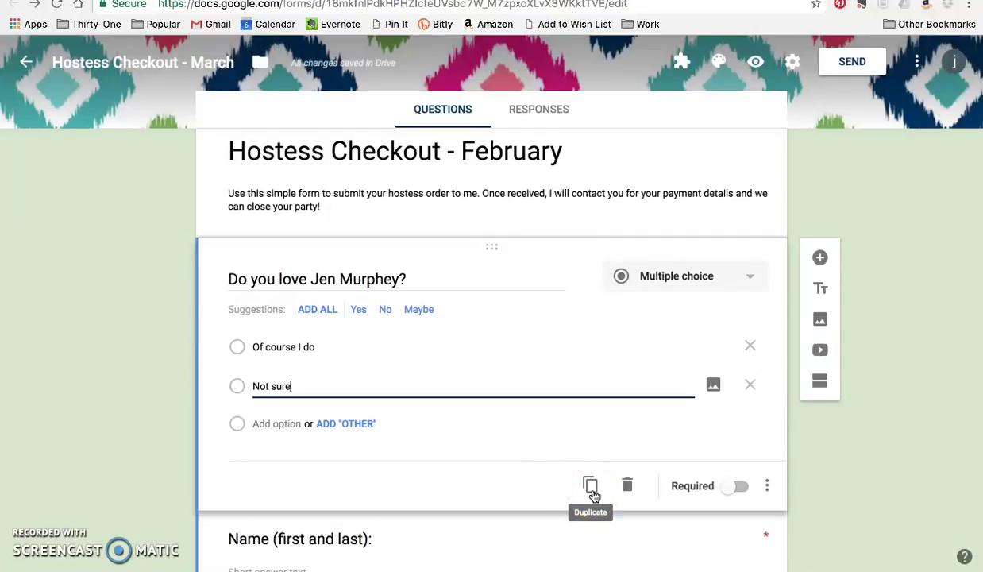
left_click(632, 491)
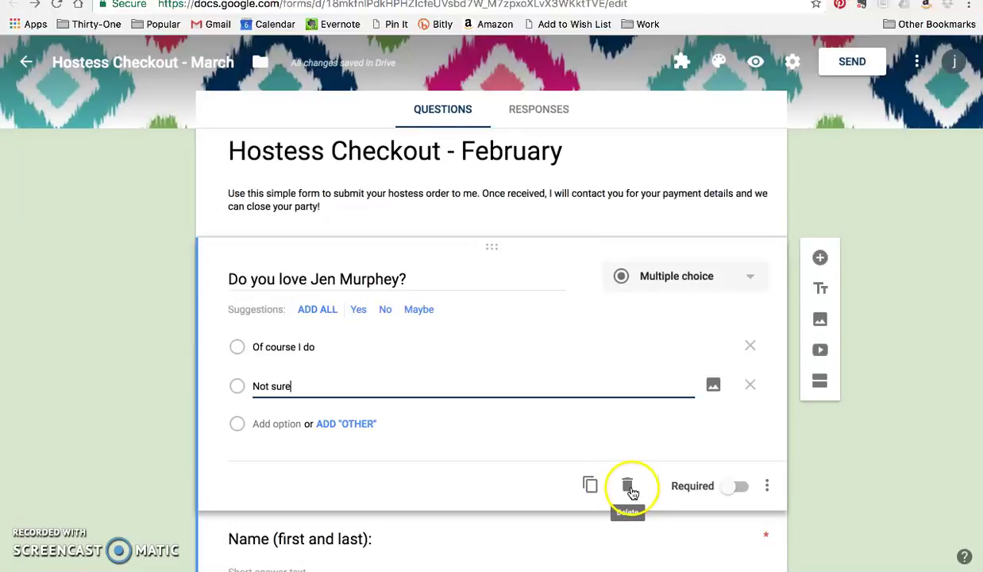
left_click(767, 485)
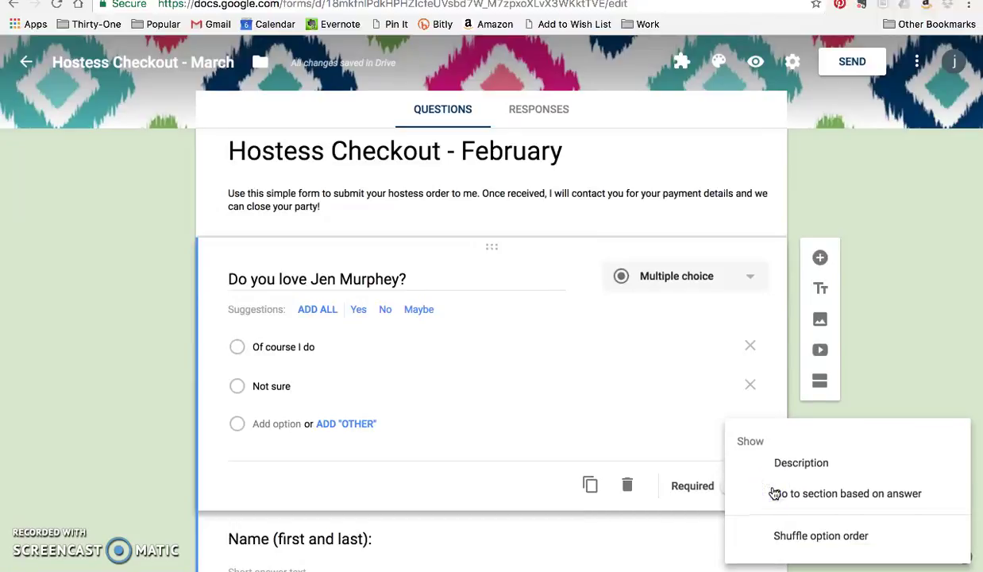
left_click(618, 399)
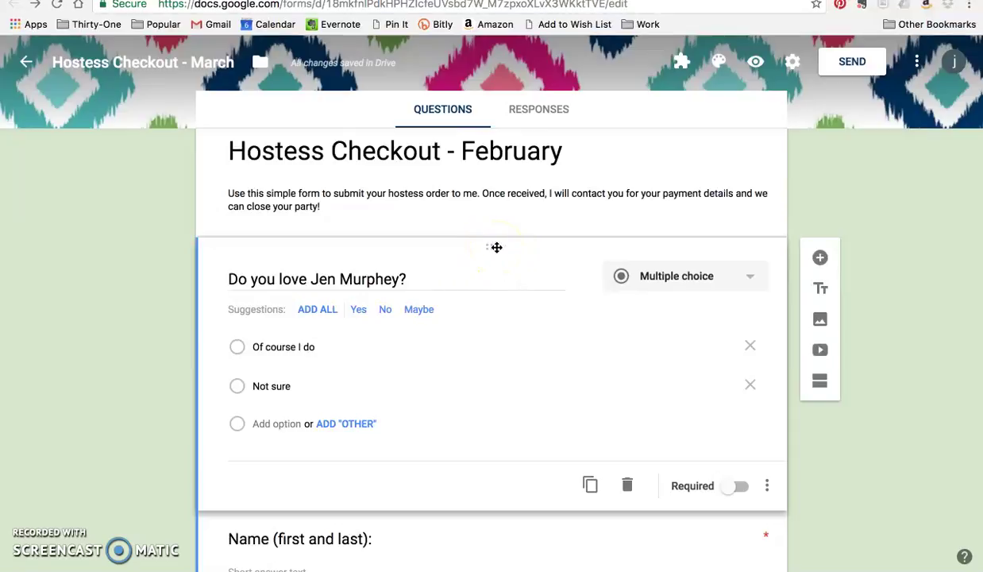
Step: Move the multiple-choice question below the "Name (first and last)" question, then delete it from the form
left_click_drag(494, 247, 465, 352)
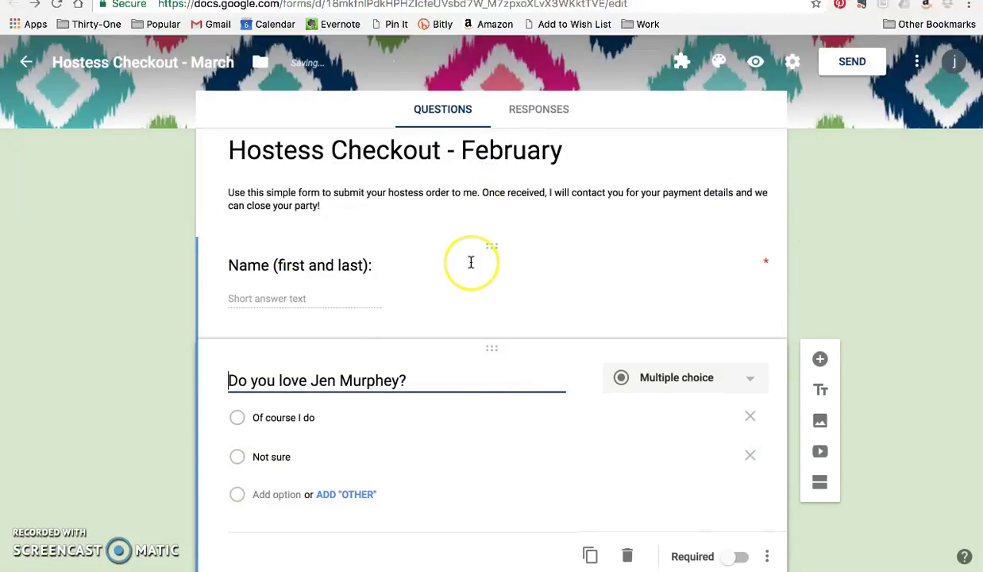
scroll(471, 262, "down", 3)
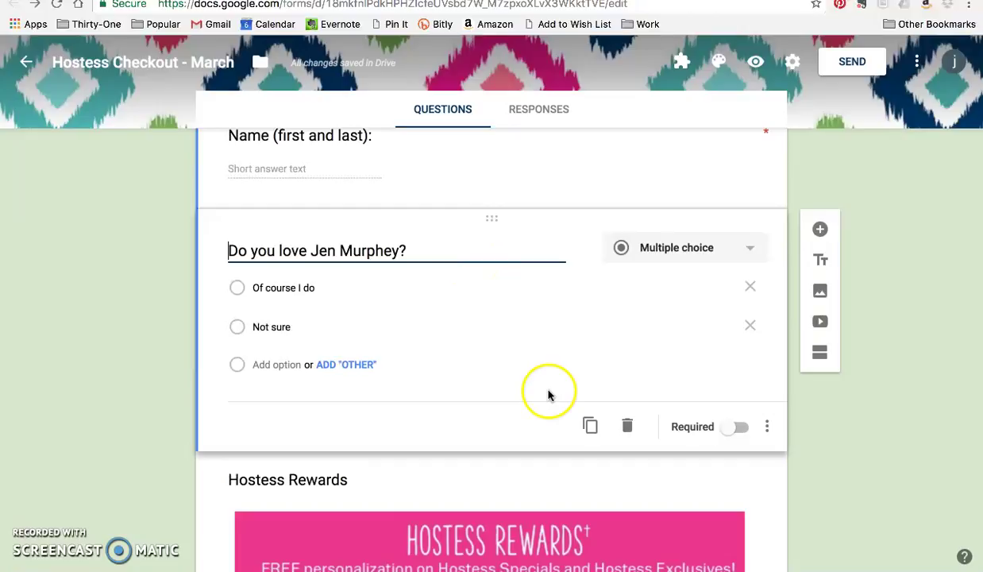
left_click(627, 429)
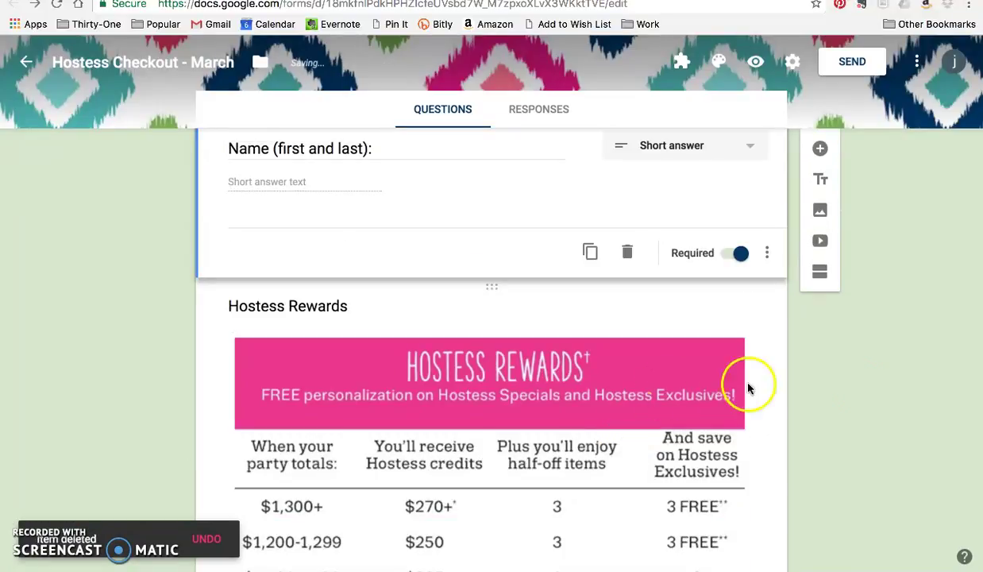
Step: Examine the Hostess Rewards chart and the Step 1 to Step 3 sections of the form for content and layout
scroll(623, 278, "down", 4)
left_click(719, 366)
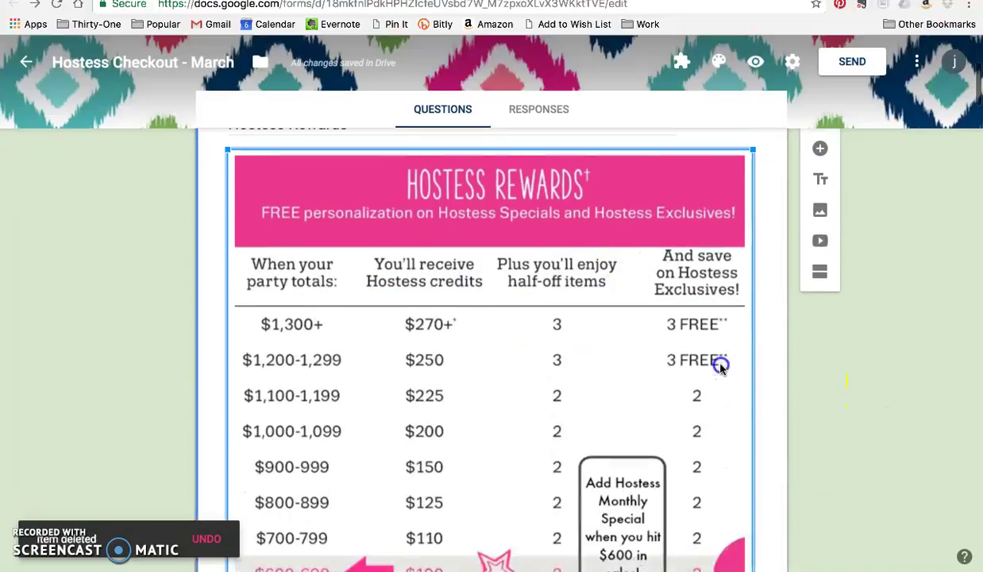
scroll(721, 367, "up", 3)
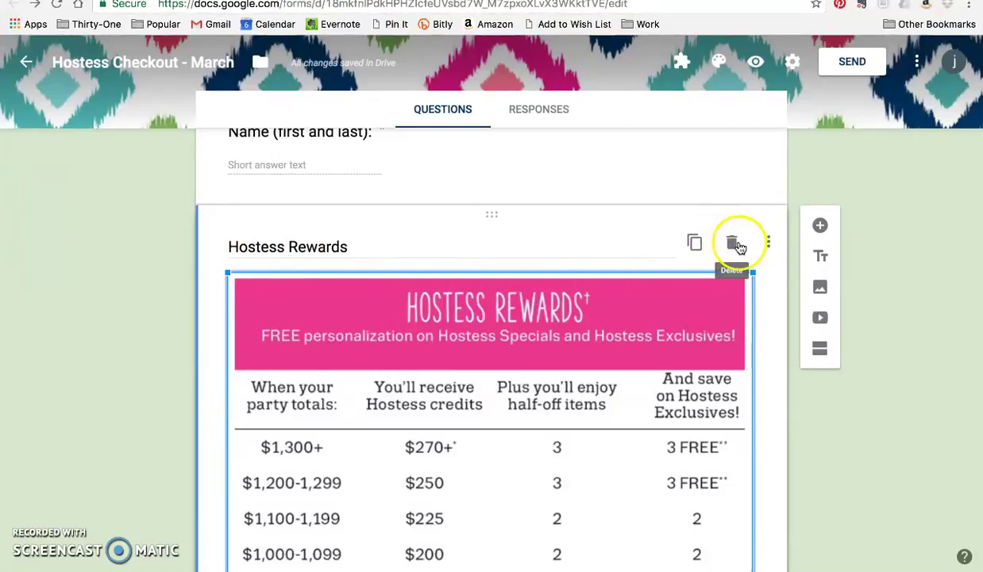
scroll(590, 301, "down", 8)
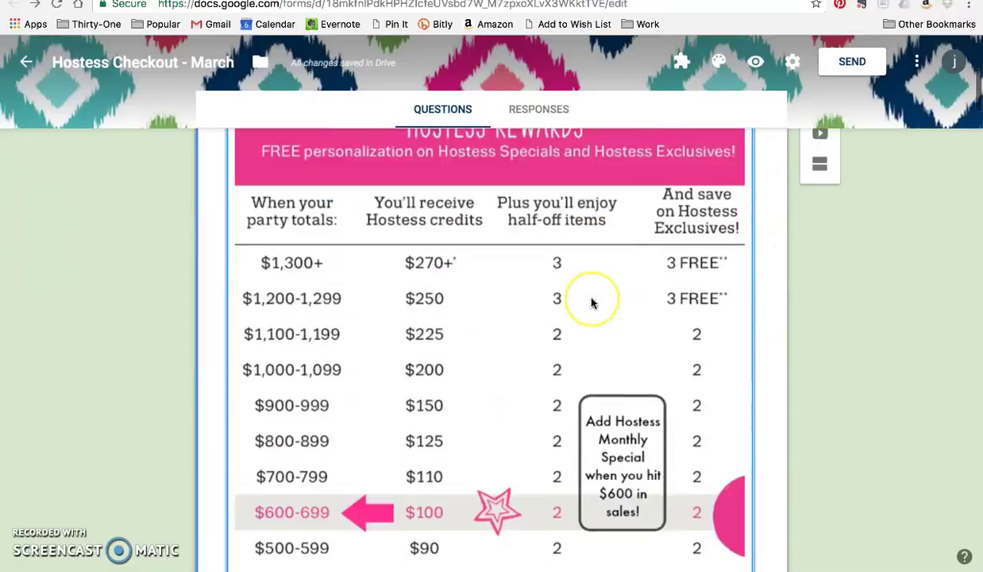
scroll(591, 301, "down", 5)
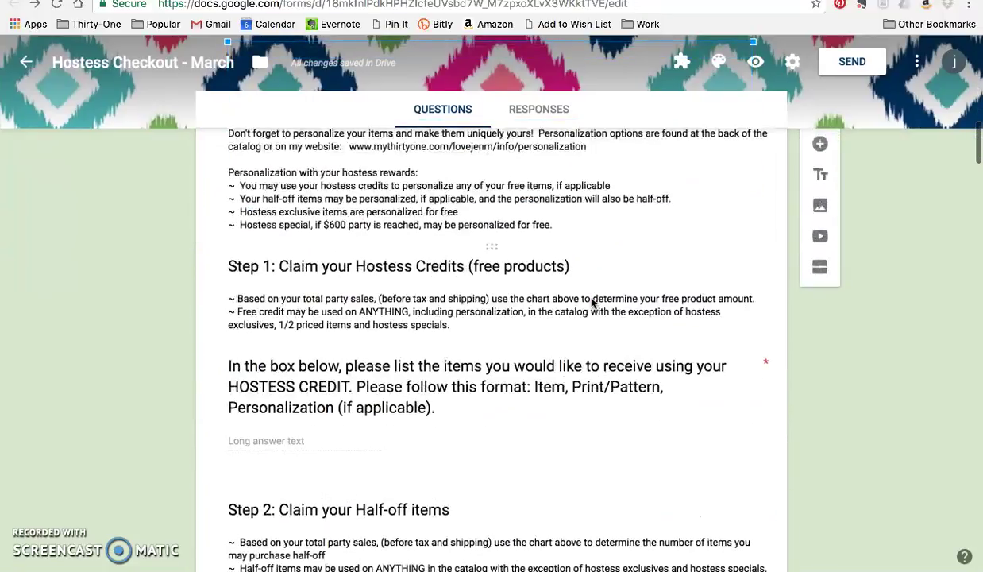
scroll(591, 302, "down", 1)
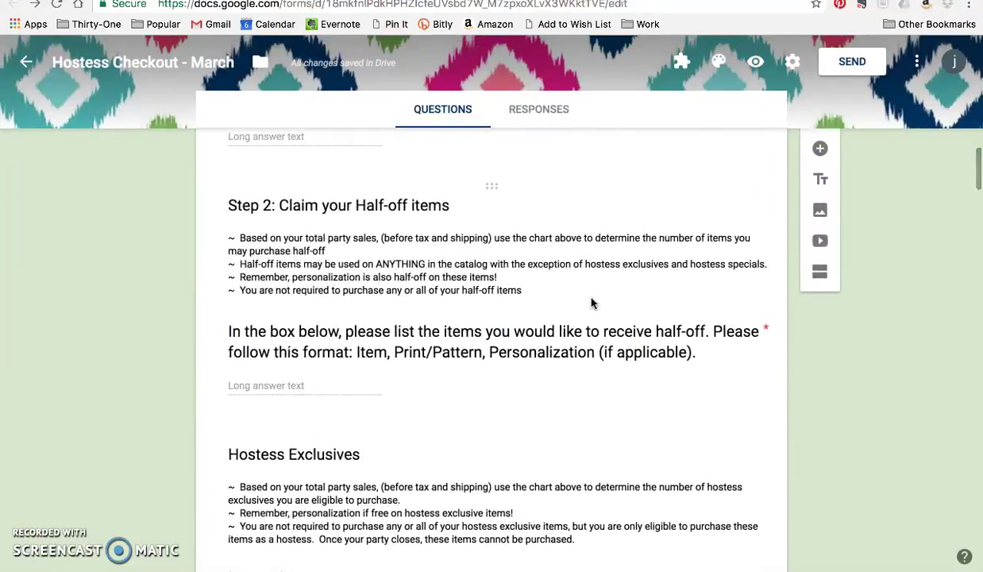
left_click(586, 278)
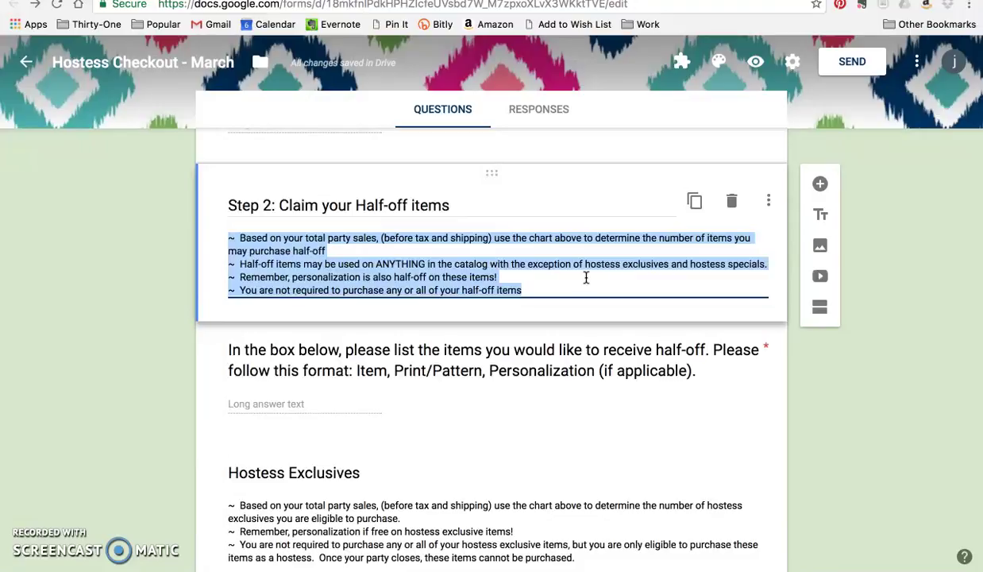
scroll(586, 278, "down", 10)
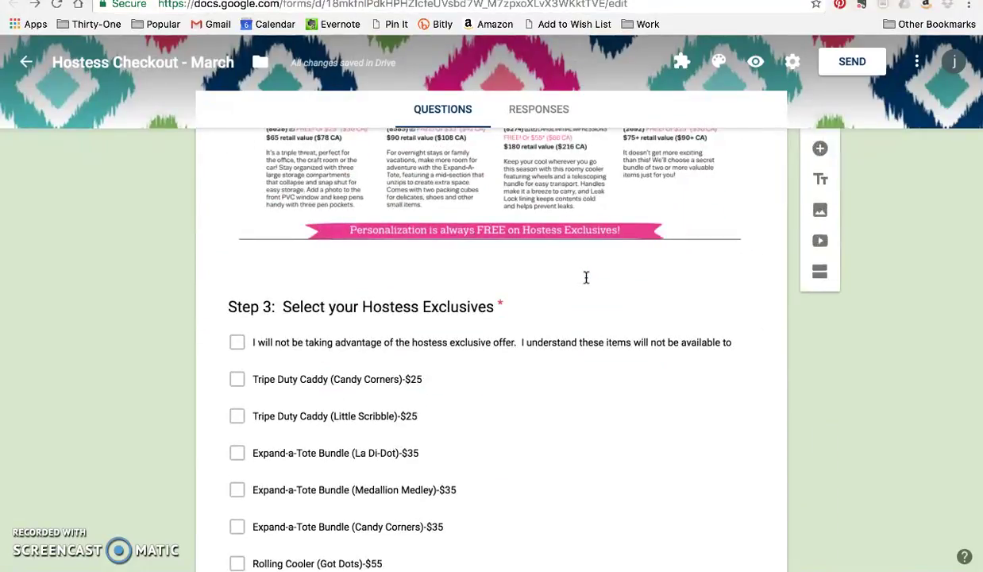
scroll(586, 277, "down", 7)
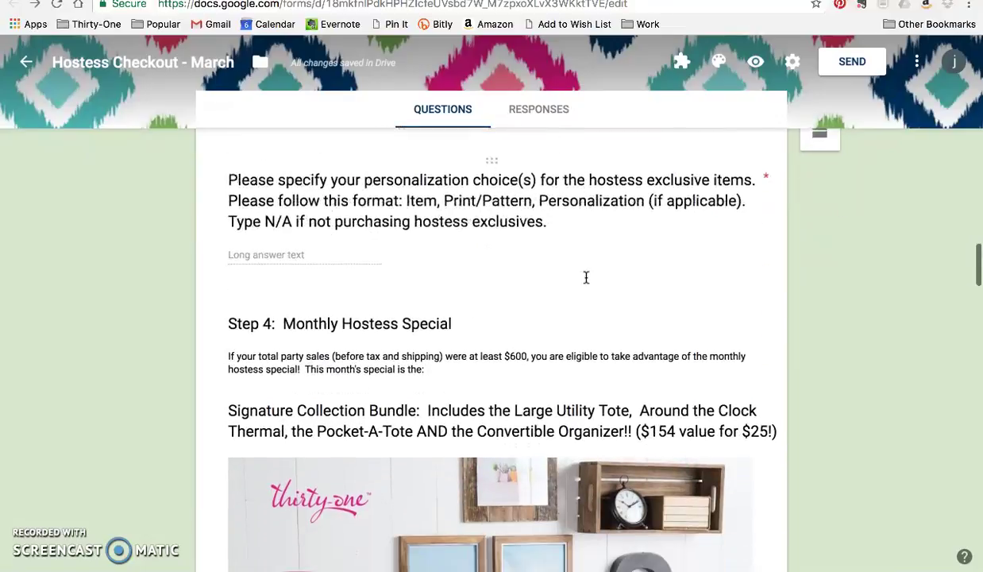
Step: Examine the Step 4 Monthly Hostess Special section, including its title, description, product image and Step 4a print choices
scroll(587, 277, "down", 3)
left_click(589, 243)
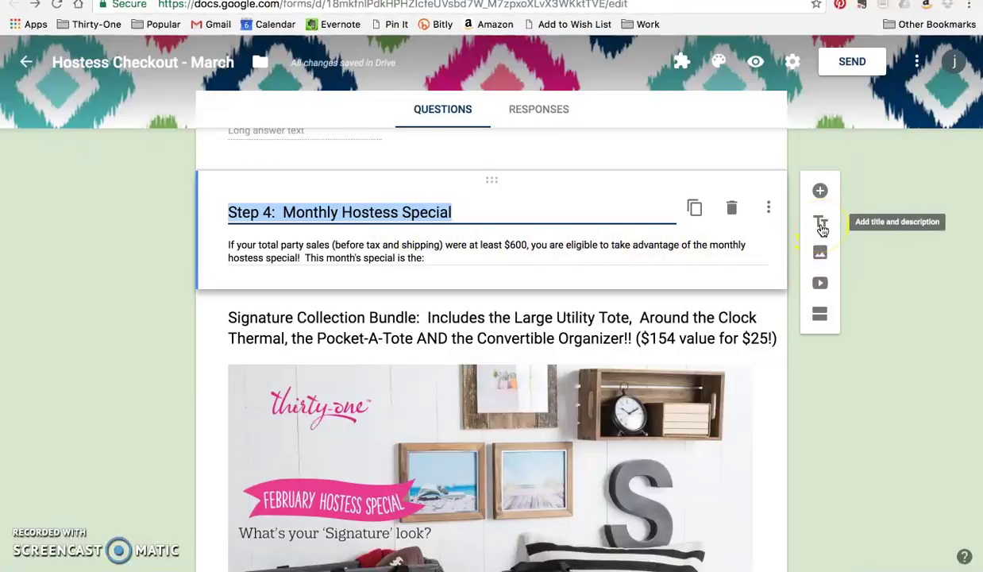
left_click(635, 356)
scroll(531, 410, "down", 2)
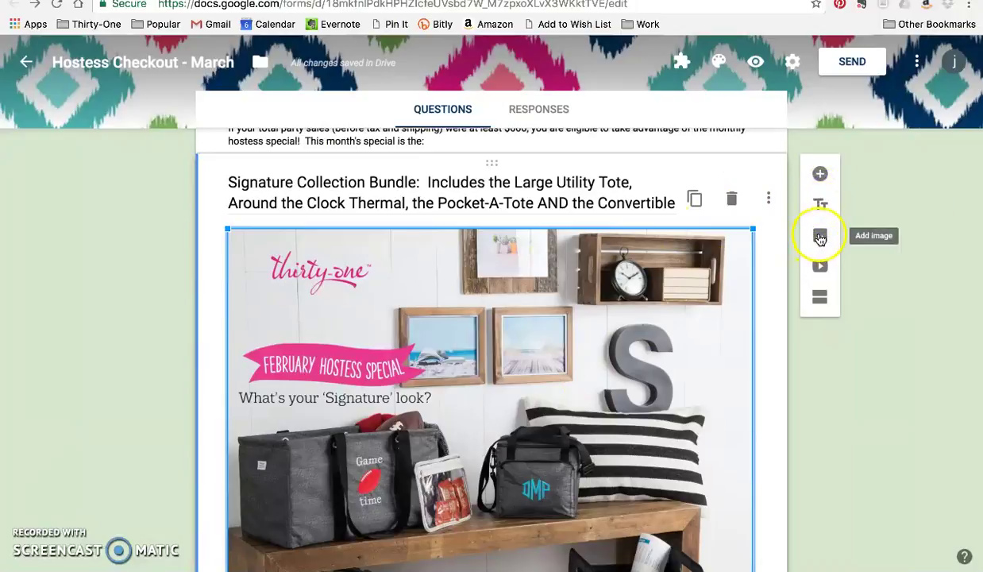
left_click(604, 274)
scroll(602, 272, "down", 5)
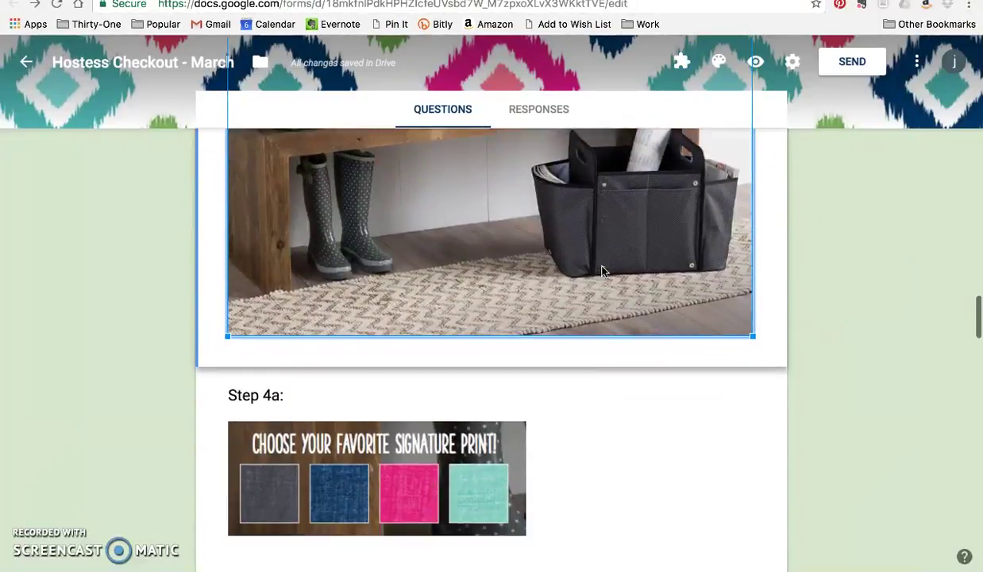
scroll(602, 272, "down", 3)
left_click(564, 296)
scroll(556, 298, "down", 1)
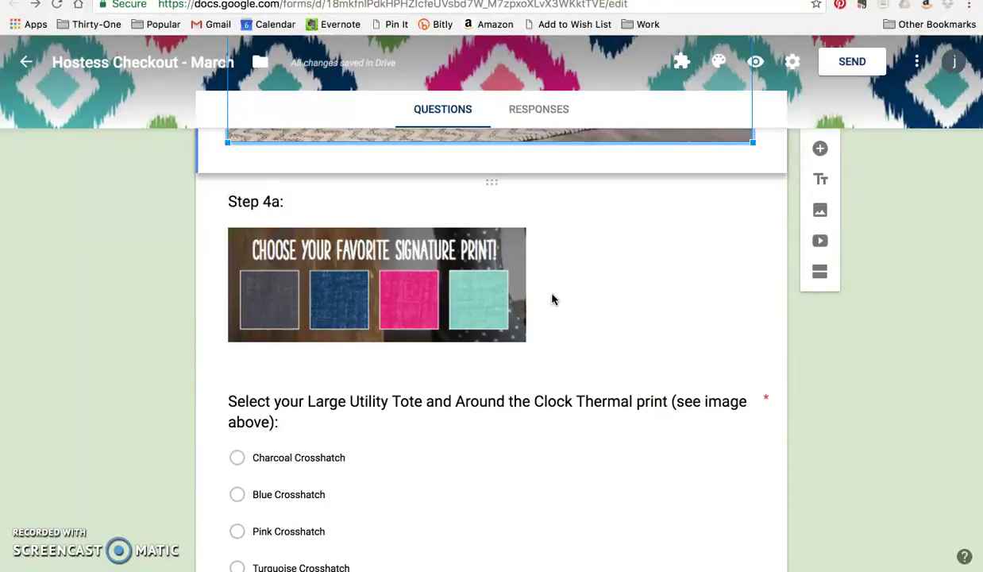
Step: Review the rest of the form, from the hostess special questions through Step 5 Additional Purchases to the team enrollment section
scroll(554, 299, "down", 9)
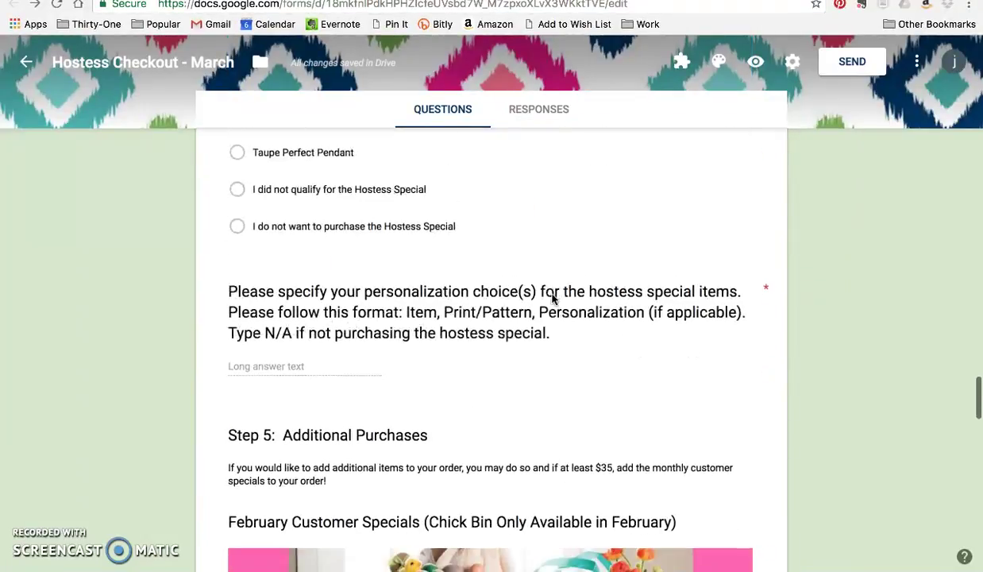
scroll(554, 300, "down", 3)
left_click(482, 415)
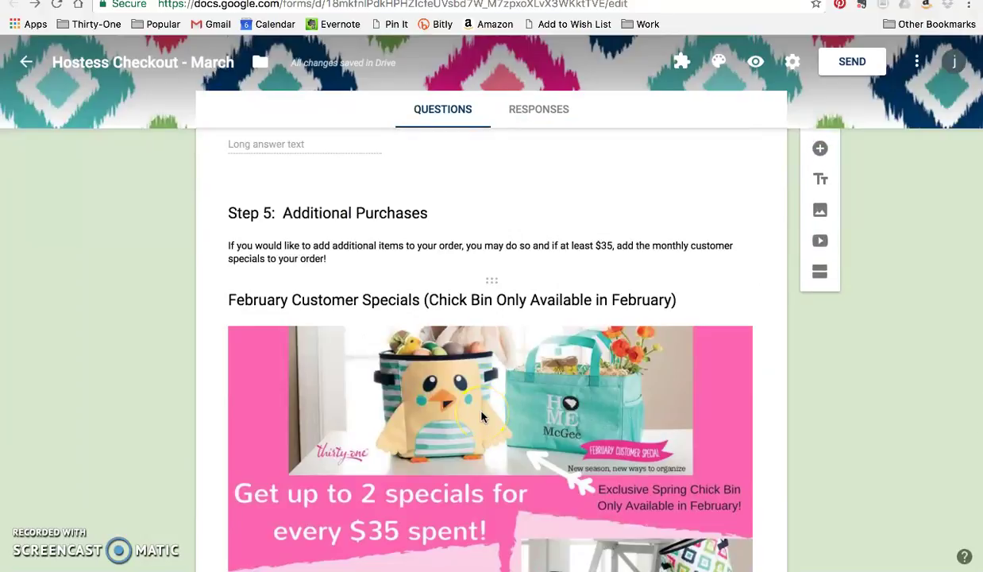
scroll(482, 415, "down", 4)
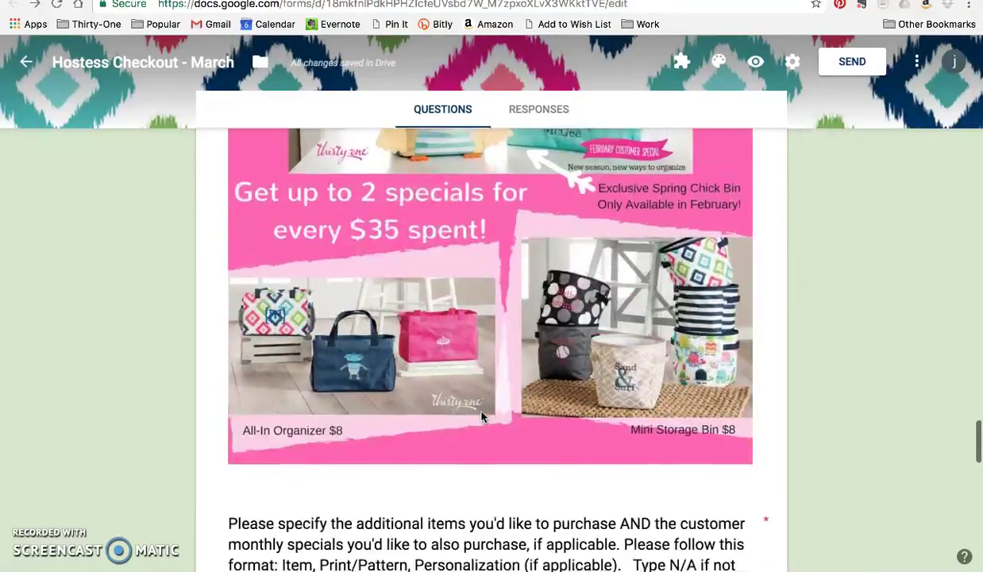
scroll(482, 414, "down", 10)
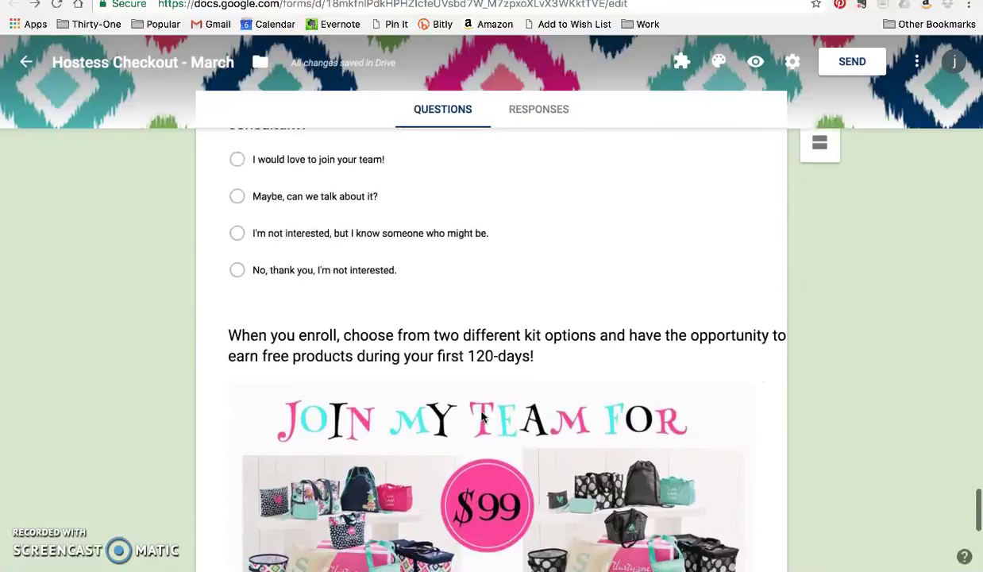
scroll(482, 415, "down", 6)
scroll(482, 414, "up", 3)
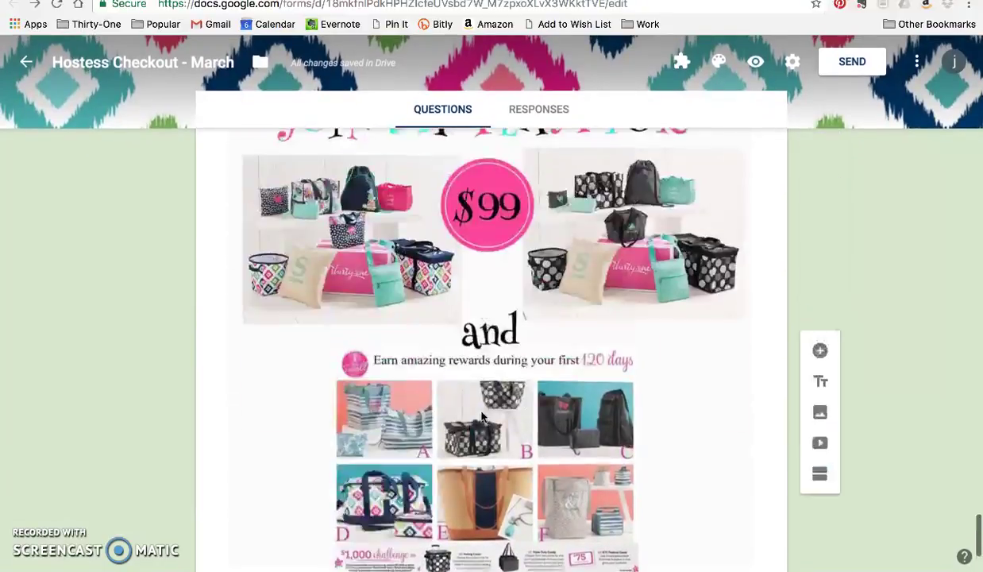
scroll(482, 414, "up", 20)
scroll(482, 414, "up", 20)
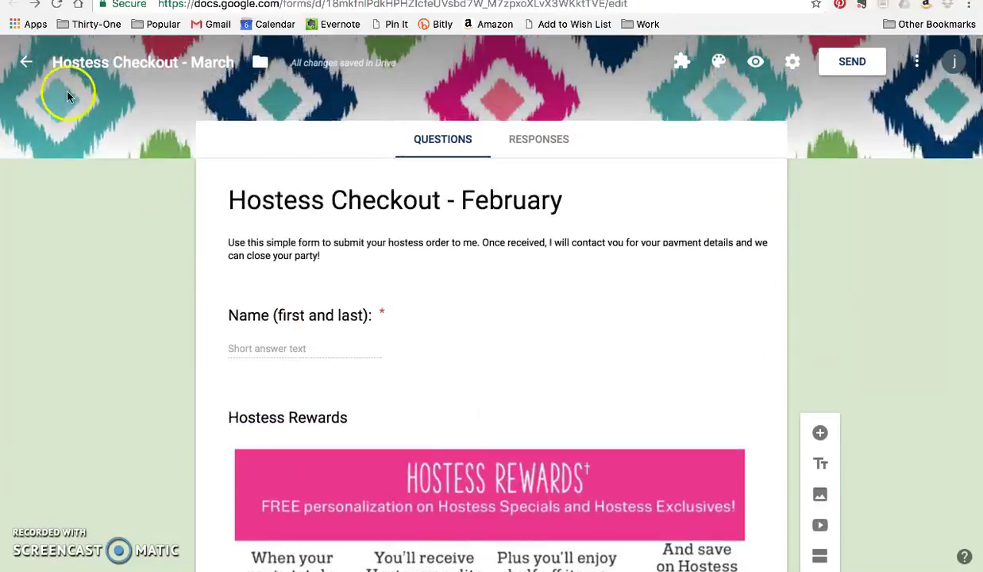
Step: Return to the list of forms and reopen the Hostess Checkout - March form
left_click(25, 63)
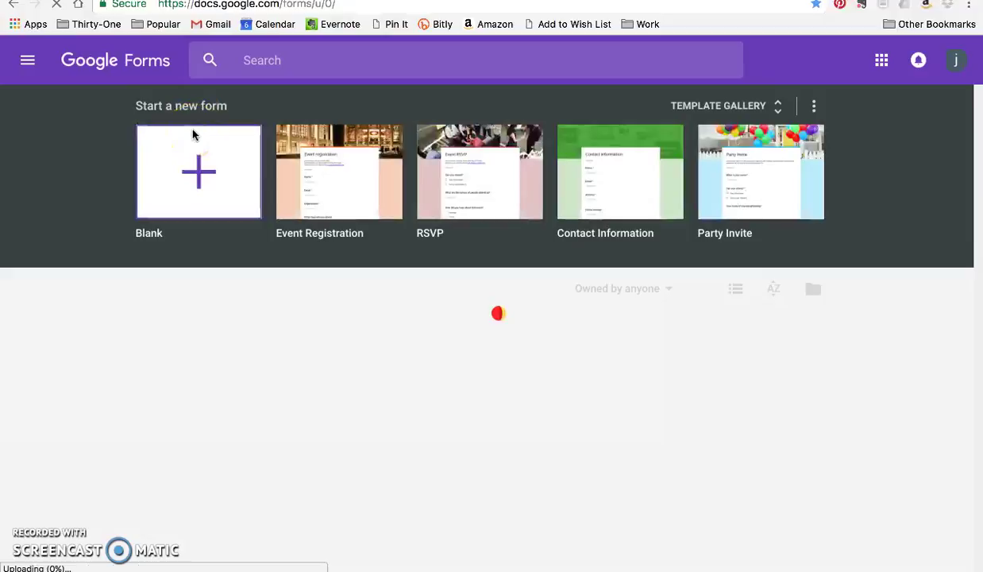
left_click(416, 236)
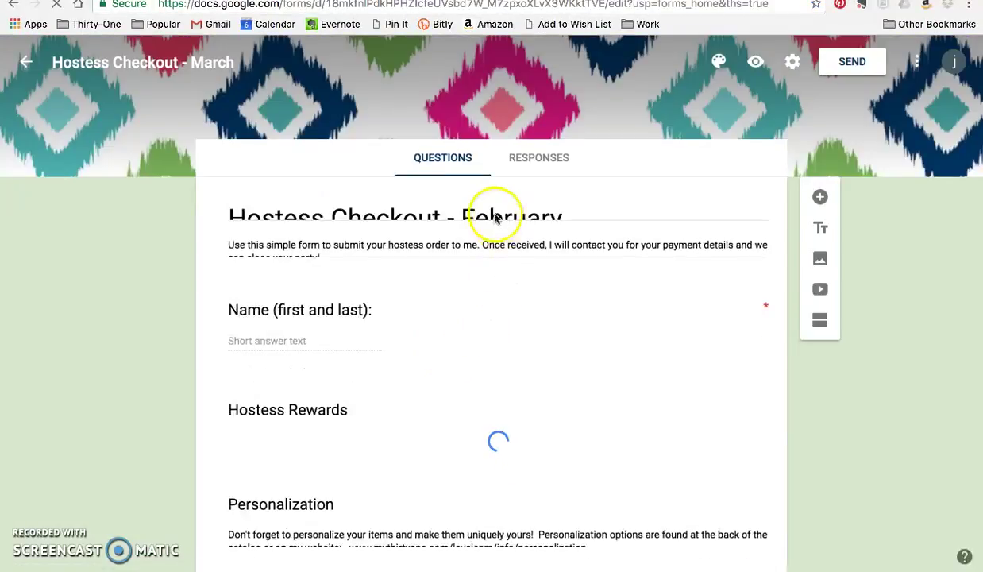
left_click(478, 223)
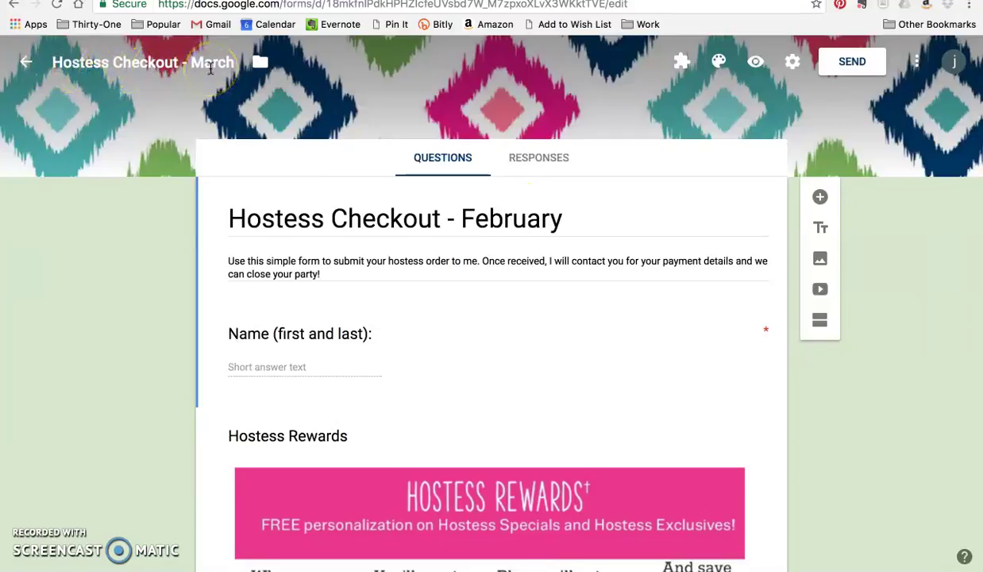
Step: Make a copy of the form named "Hostess Checkout - April" and return to the list of recent forms
left_click(918, 64)
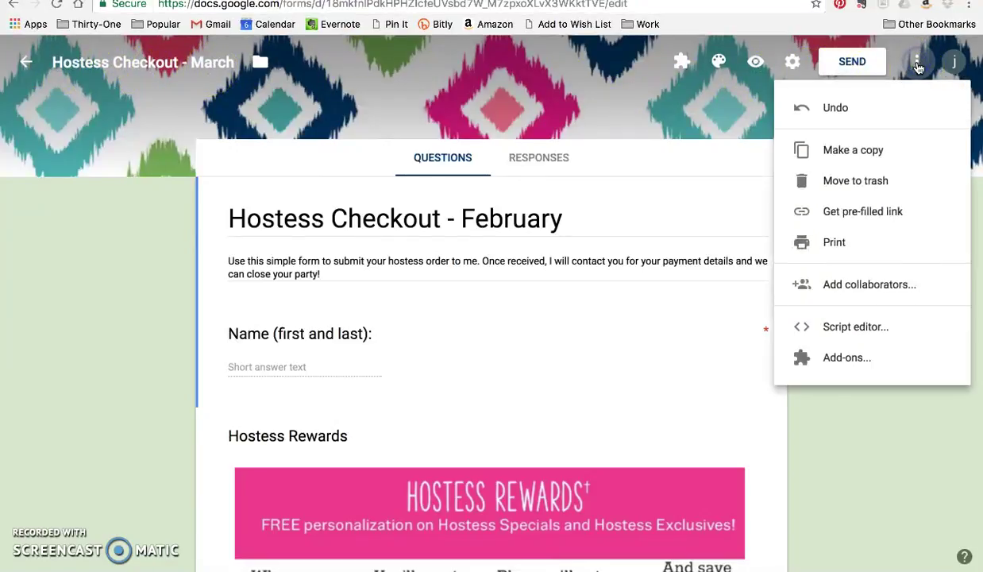
left_click(859, 151)
left_click(439, 274)
key("BackSpace")
key("BackSpace")
key("BackSpace")
key("BackSpace")
key("BackSpace")
key("BackSpace")
key("BackSpace")
key("BackSpace")
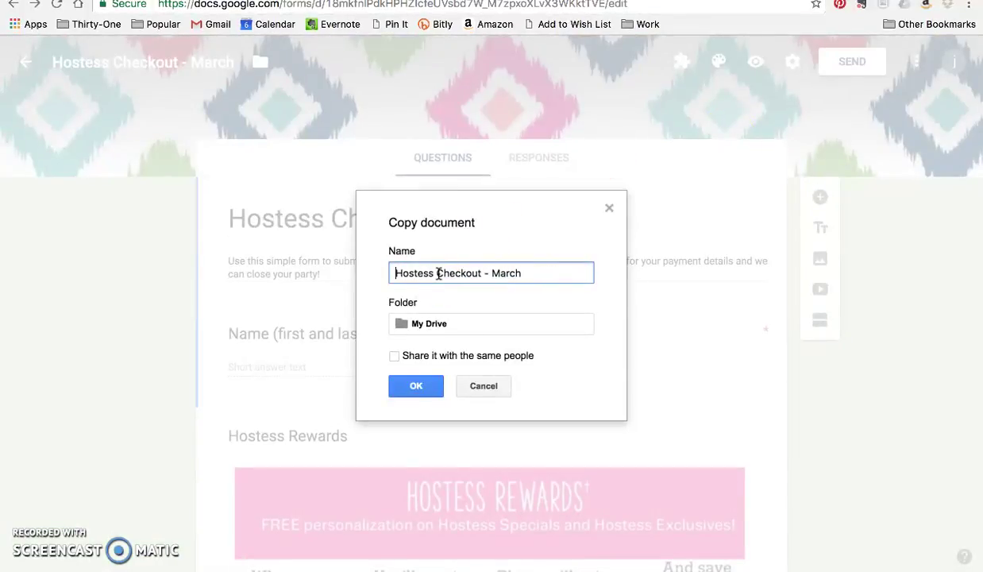
left_click(534, 273)
type("April")
left_click(416, 386)
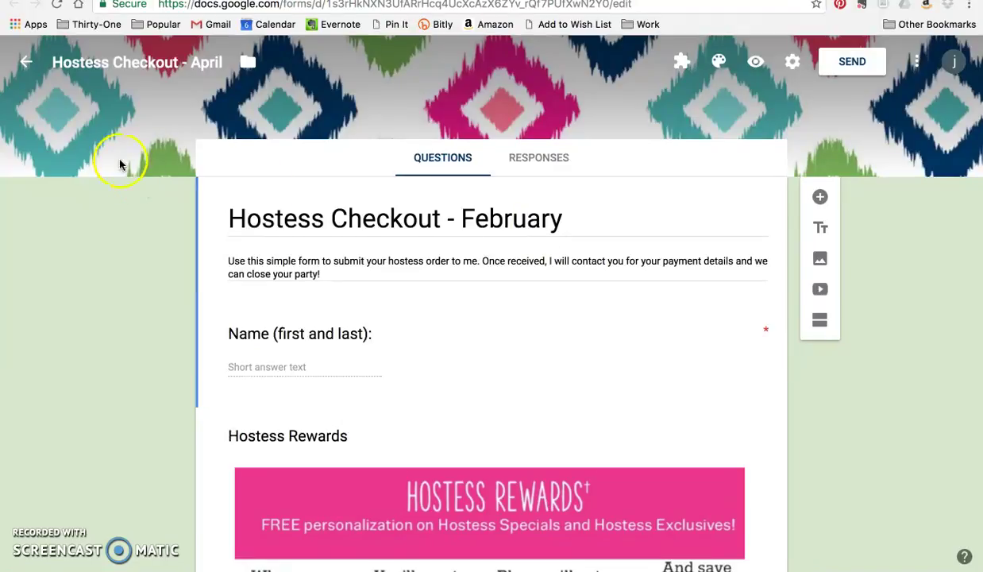
left_click(30, 62)
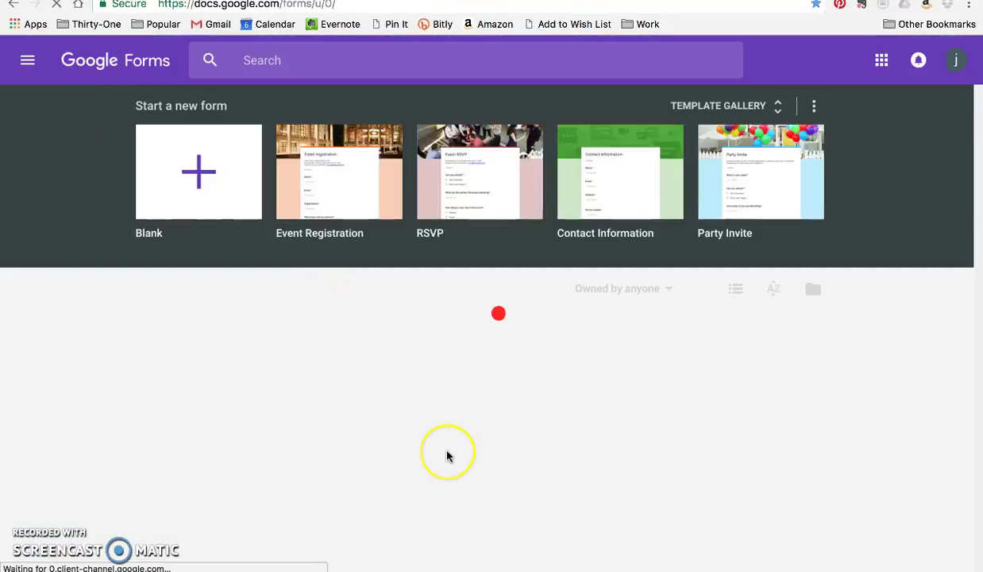
scroll(446, 456, "down", 1)
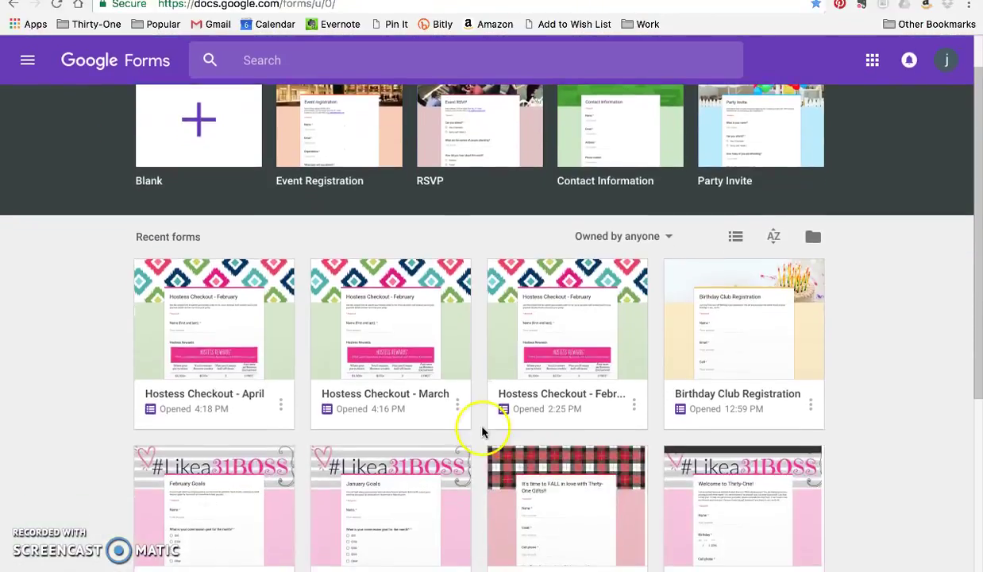
Step: Open the Hostess Checkout - February form from the list of recent forms
left_click(354, 332)
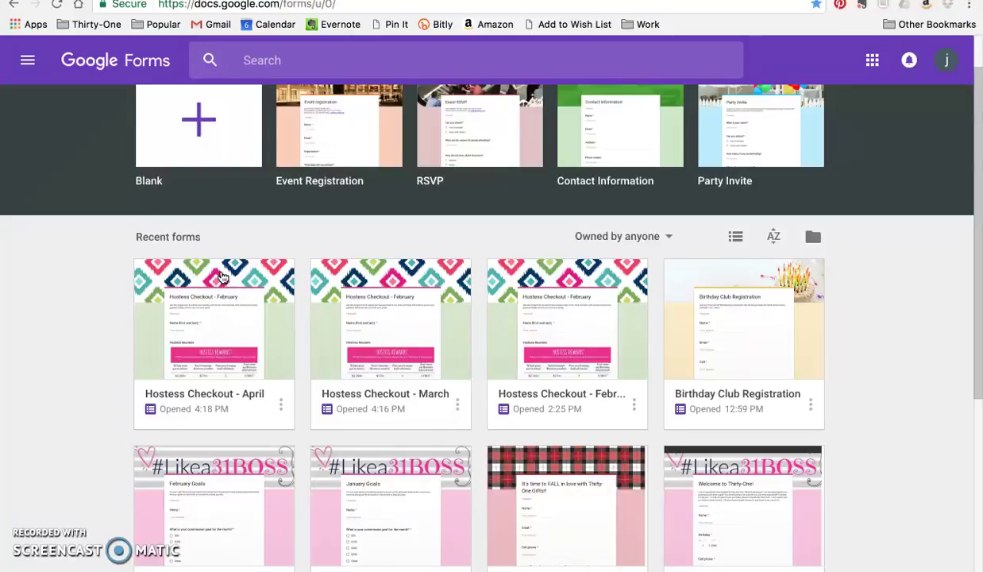
left_click(554, 282)
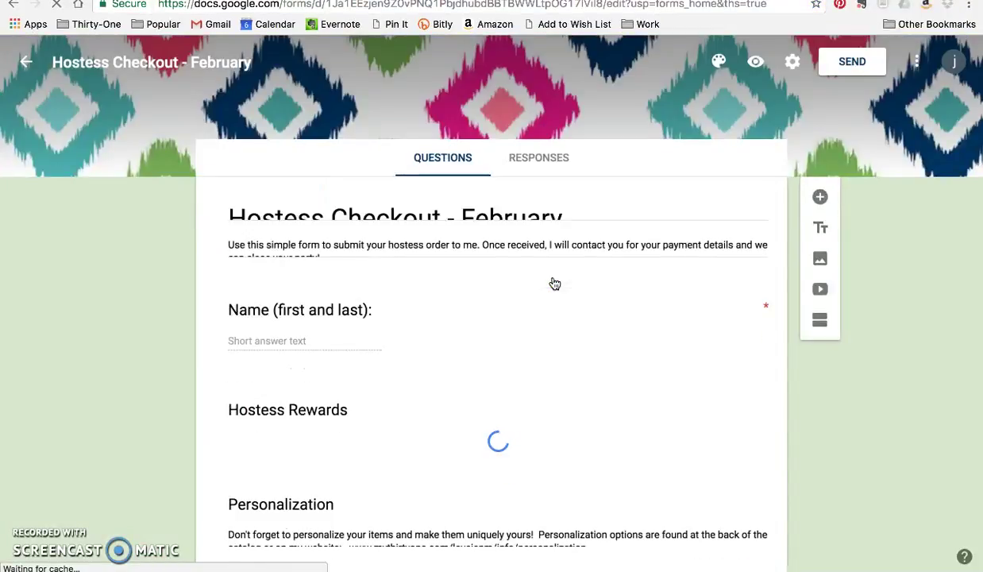
left_click(552, 167)
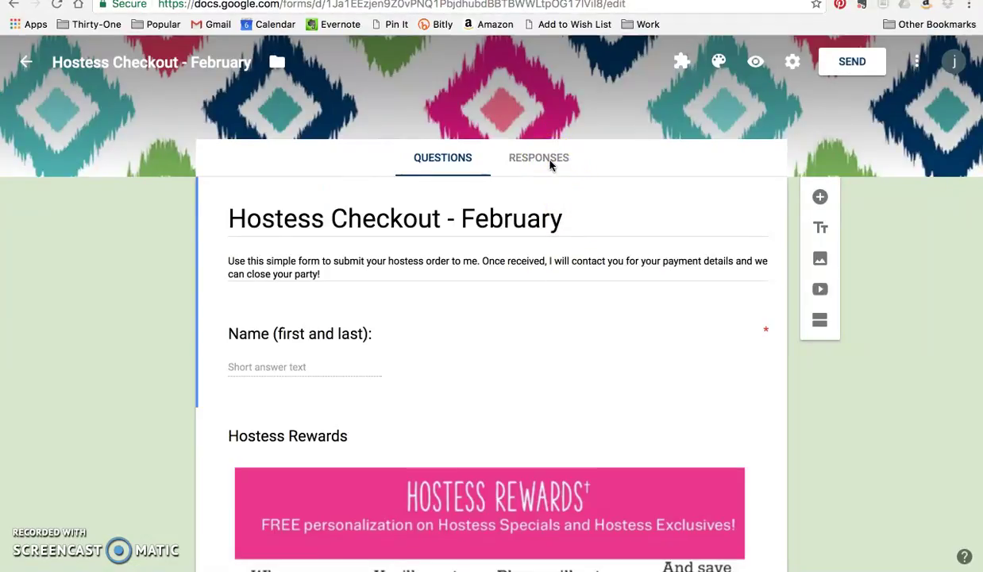
left_click(457, 495)
left_click(465, 182)
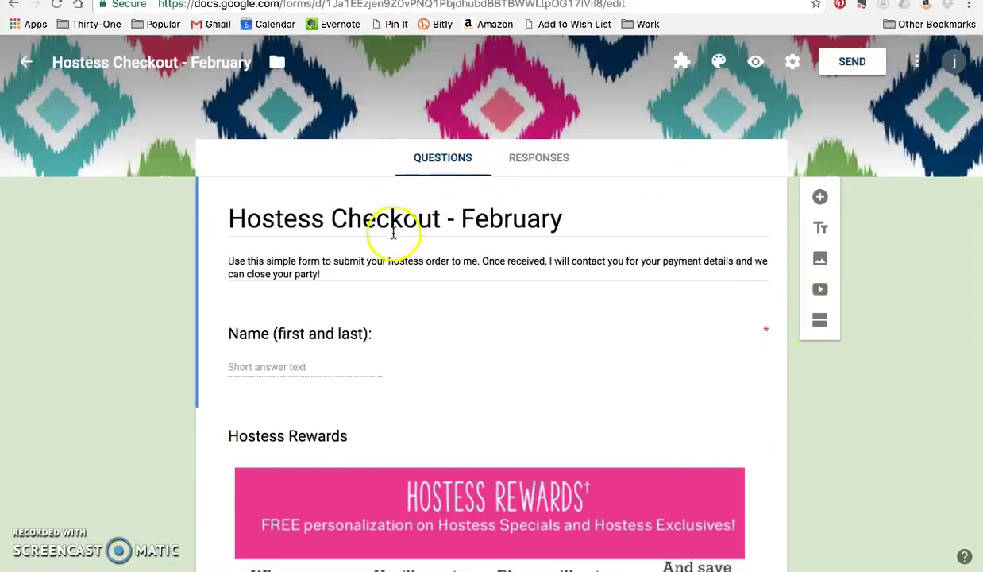
Step: View the live version of the February form, and return to its editor to check the responses
left_click(616, 0)
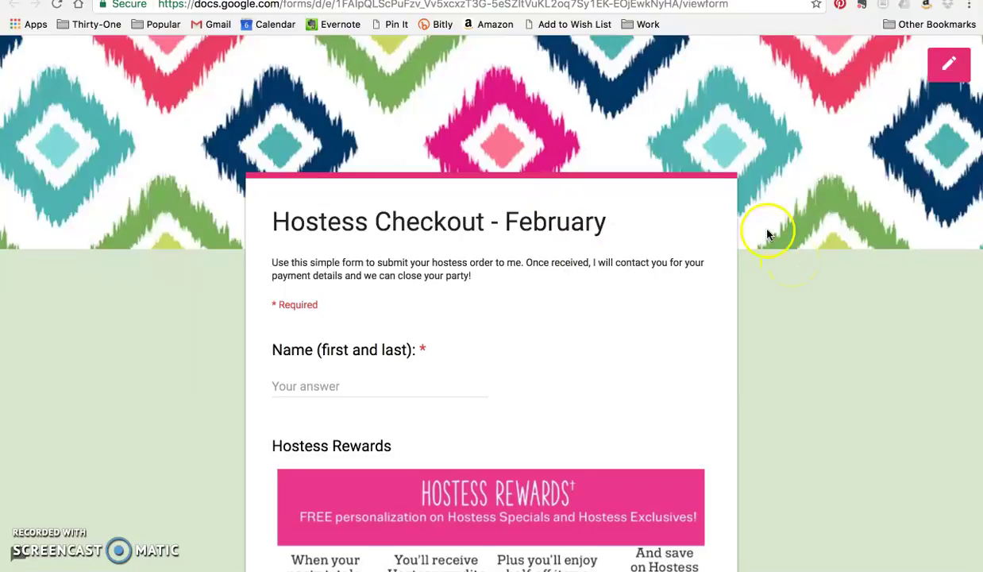
left_click(492, 1)
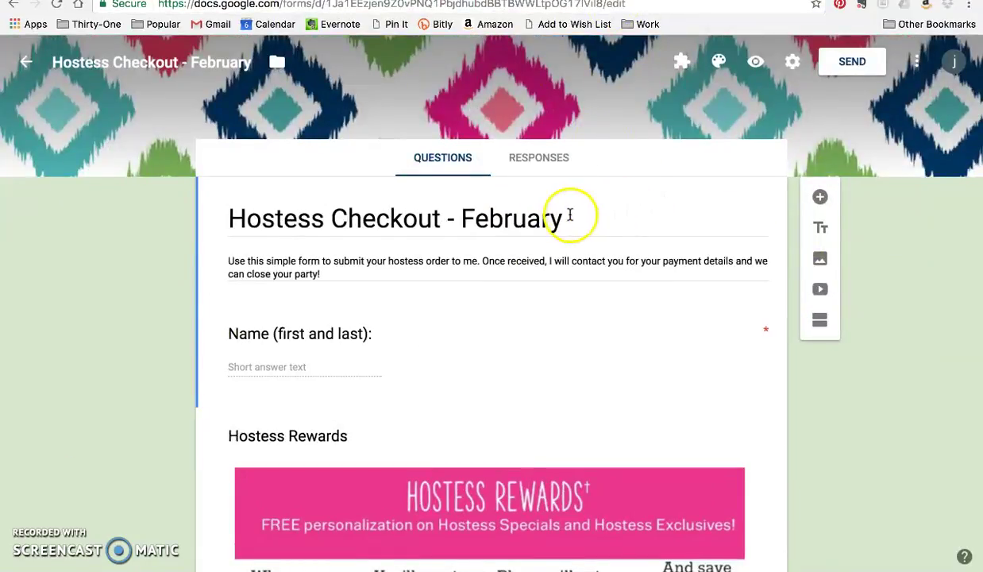
left_click(548, 165)
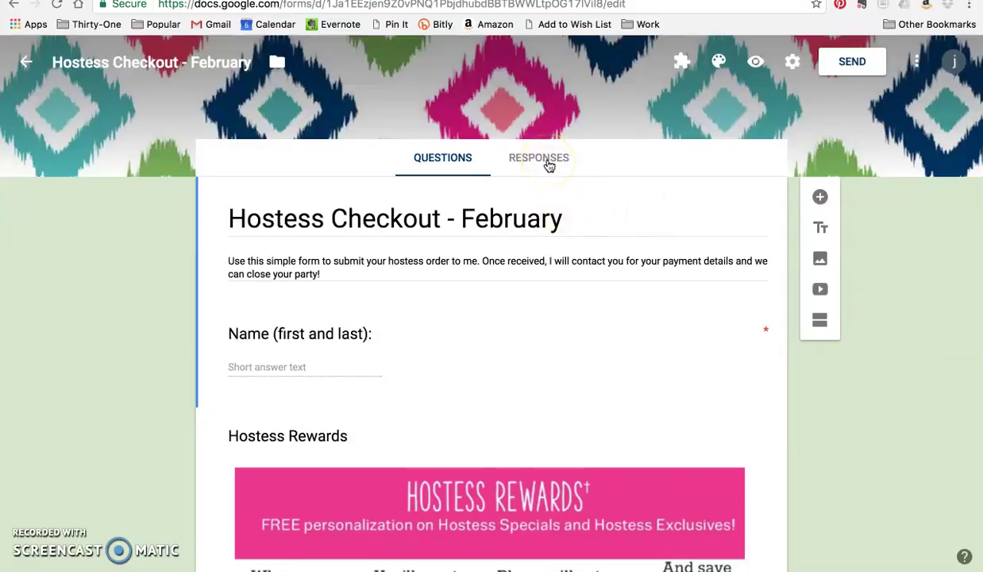
left_click(548, 165)
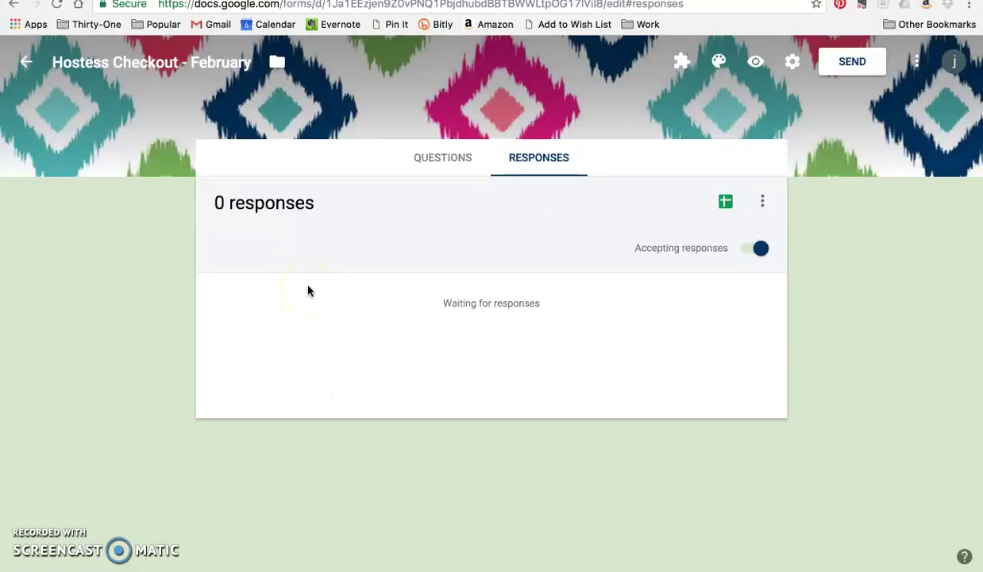
Step: Get the February form's shareable link as a shortened URL, select it for copying, and close the send dialog
left_click(851, 71)
left_click(371, 191)
left_click(415, 179)
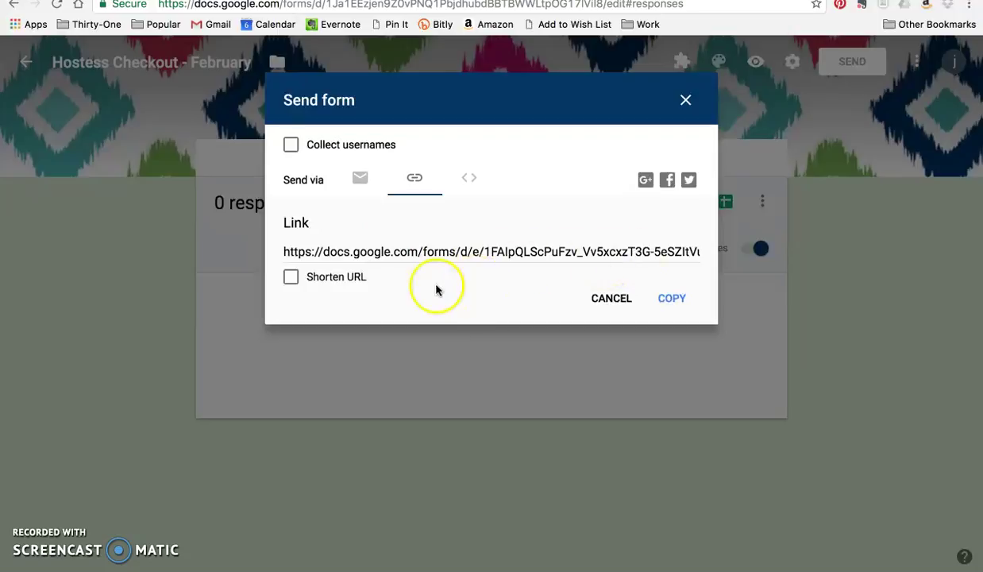
left_click(291, 278)
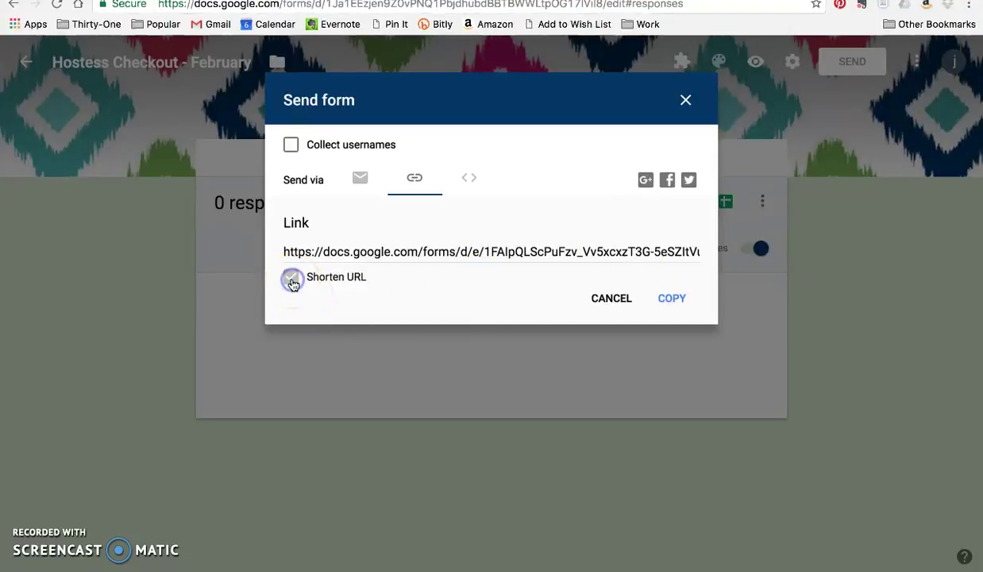
left_click(666, 302)
left_click(625, 306)
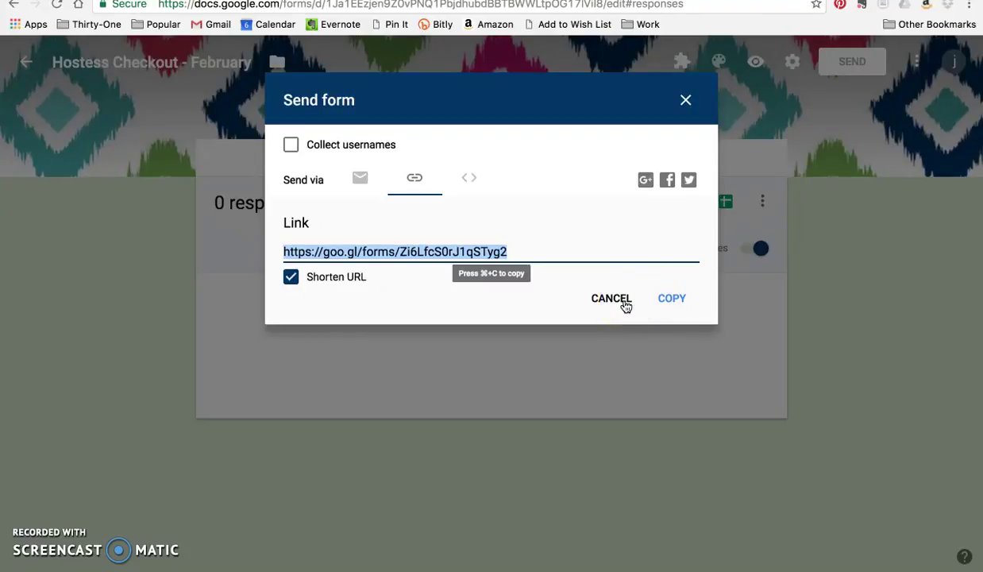
left_click(625, 303)
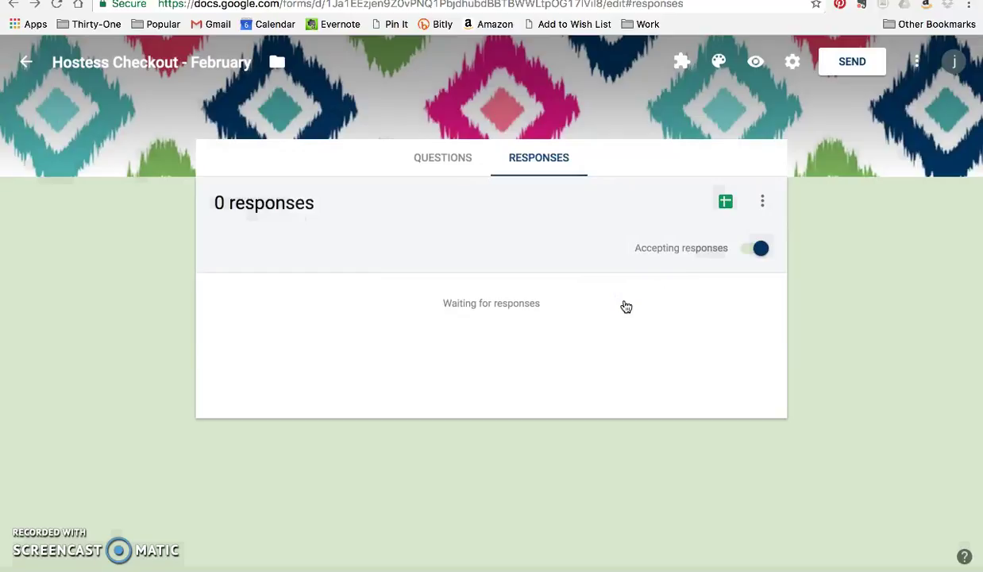
Step: Switch the February form back to its questions and return to the list of forms
left_click(325, 270)
left_click(318, 382)
left_click(459, 365)
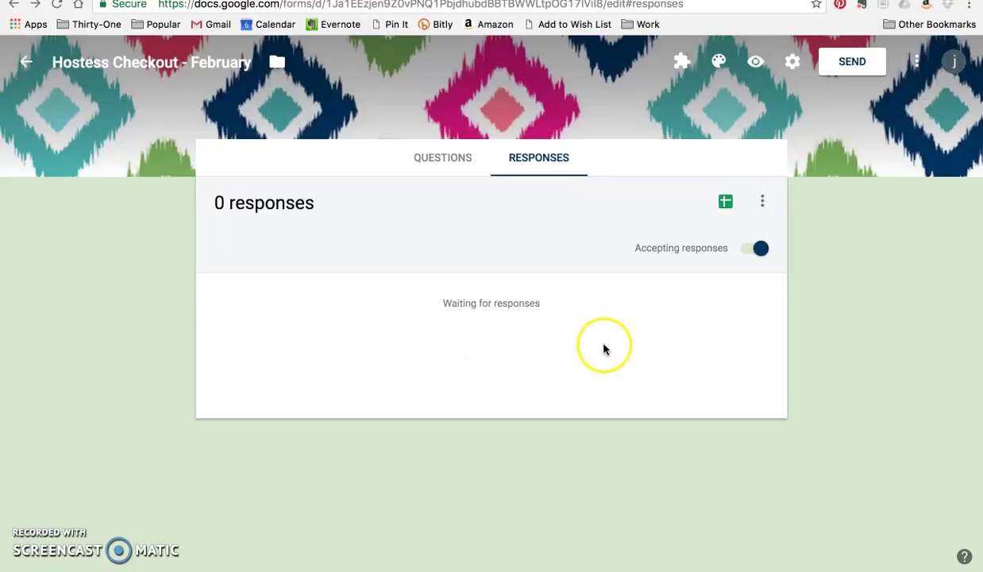
left_click(447, 158)
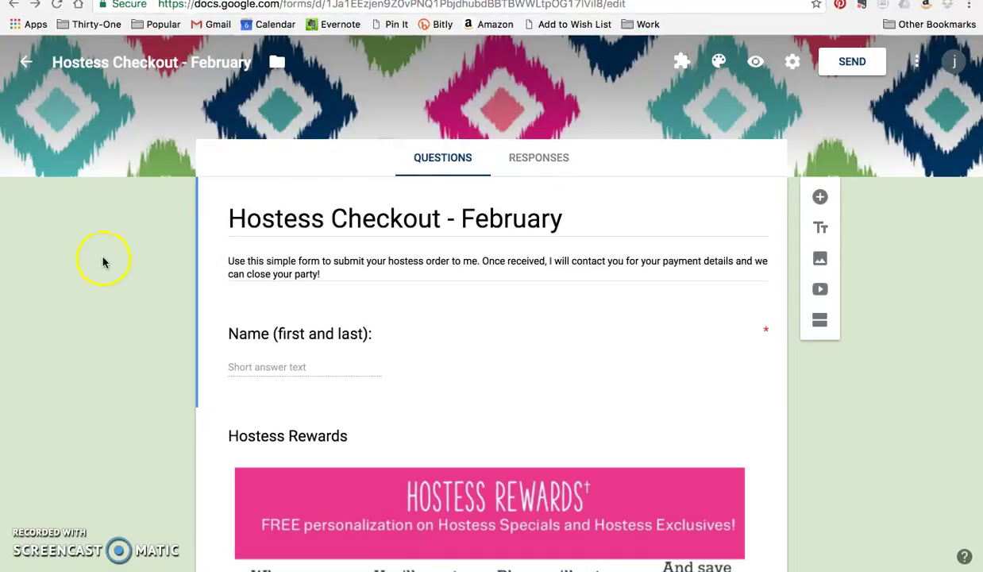
left_click(27, 65)
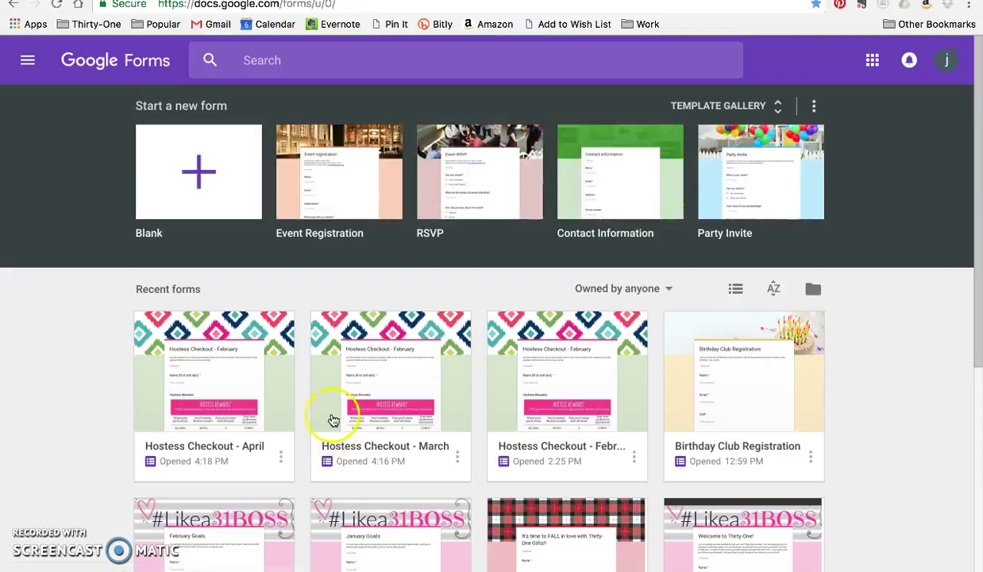
scroll(334, 383, "left", 2)
scroll(332, 381, "down", 1)
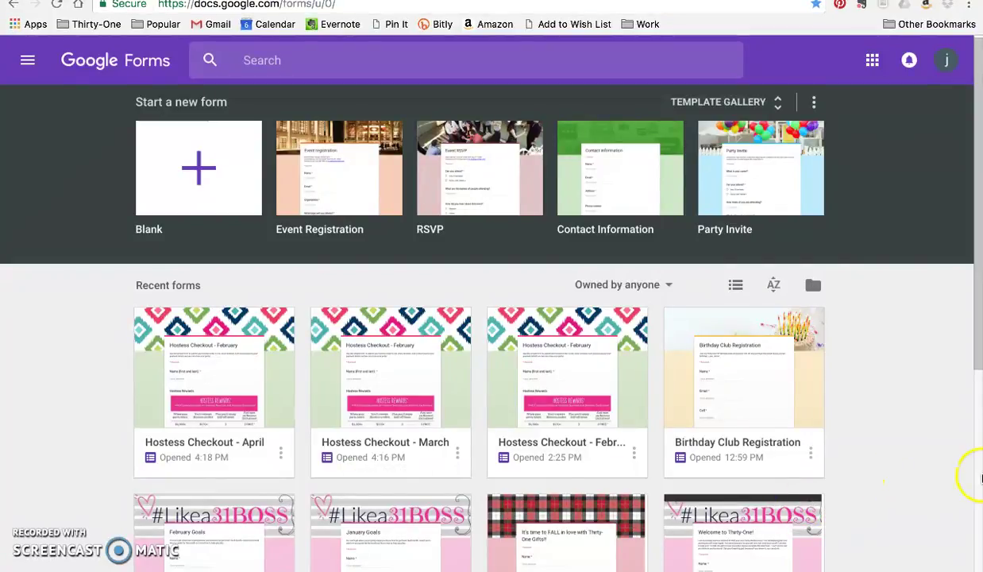
mouse_move(980, 478)
left_click(968, 416)
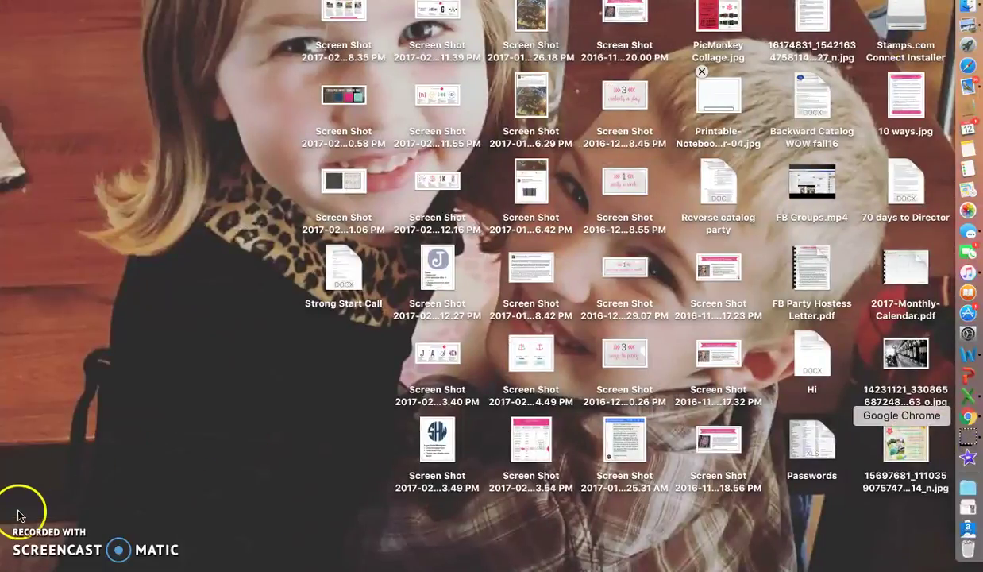